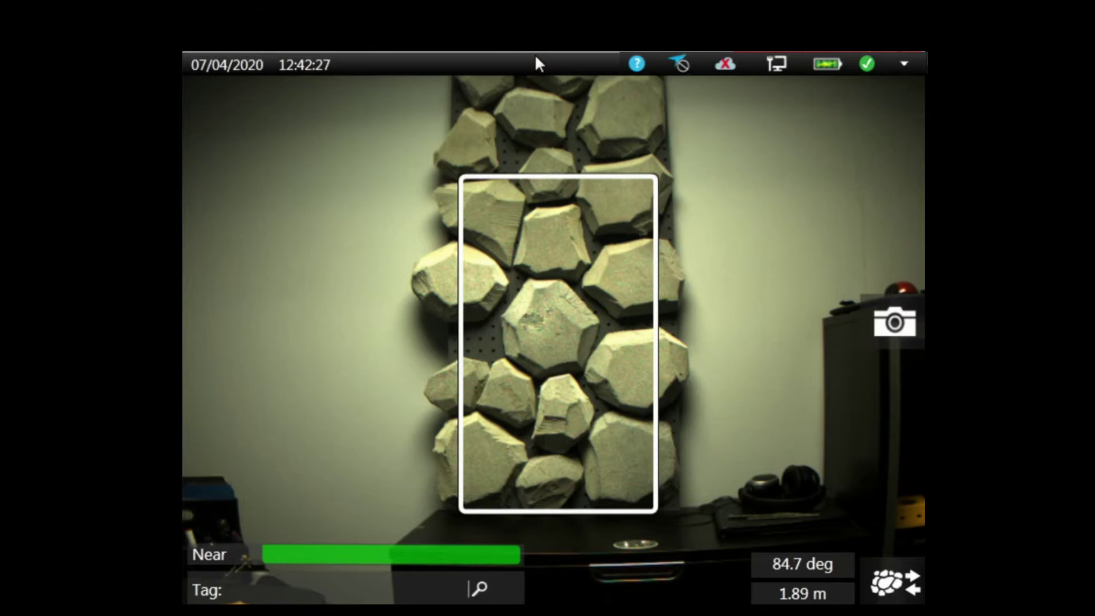
Open the date and time settings from the status bar, check the date, time and time zone, and close them
{"action": "left_click", "coordinate": [222, 64]}
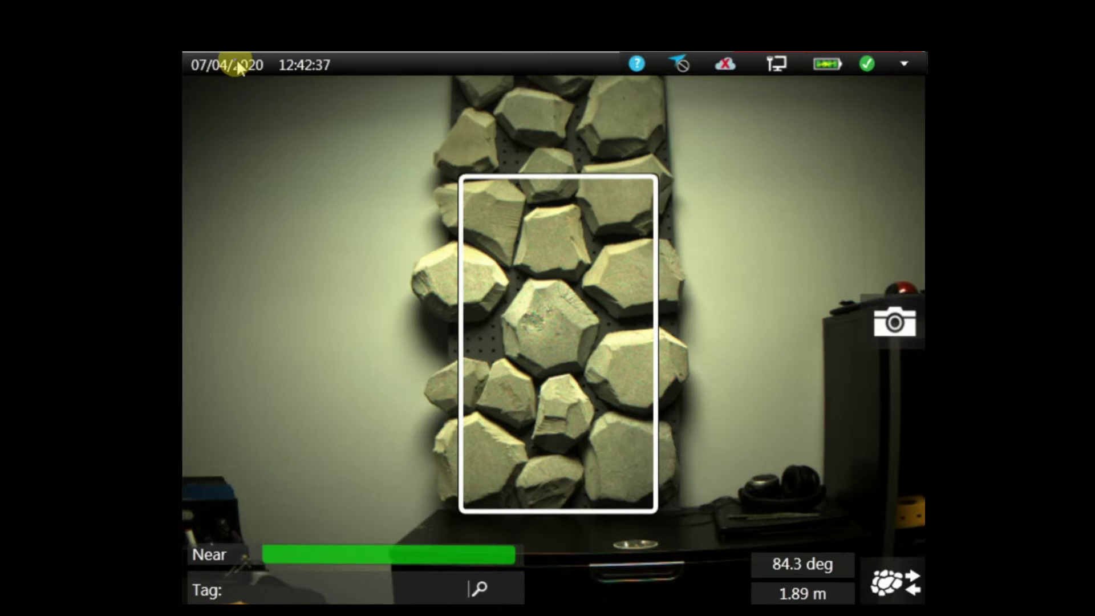
{"action": "left_click", "coordinate": [239, 68]}
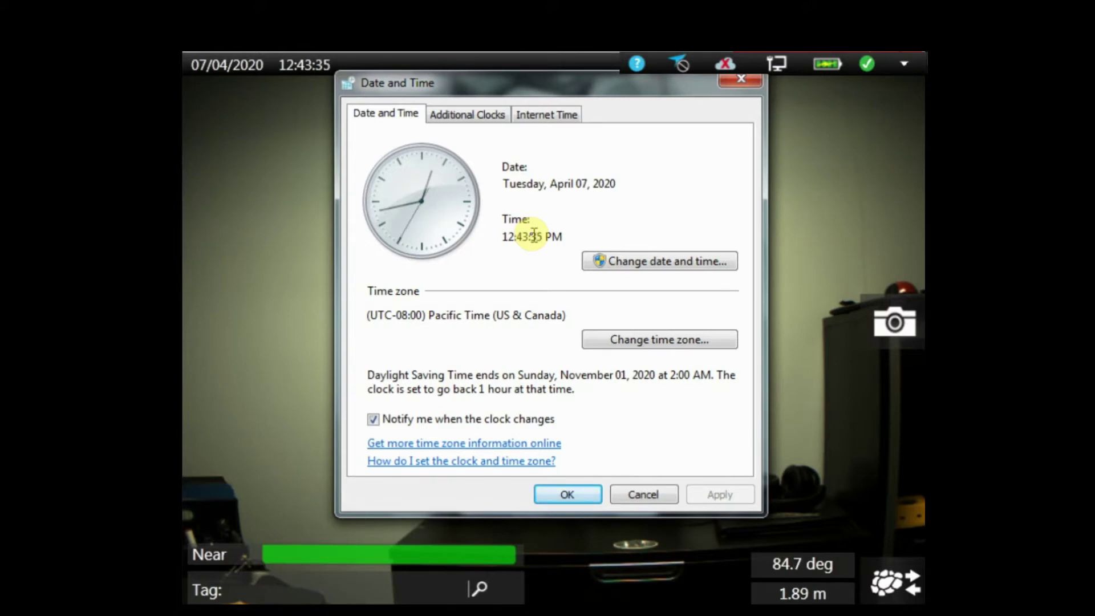
{"action": "left_click", "coordinate": [576, 497]}
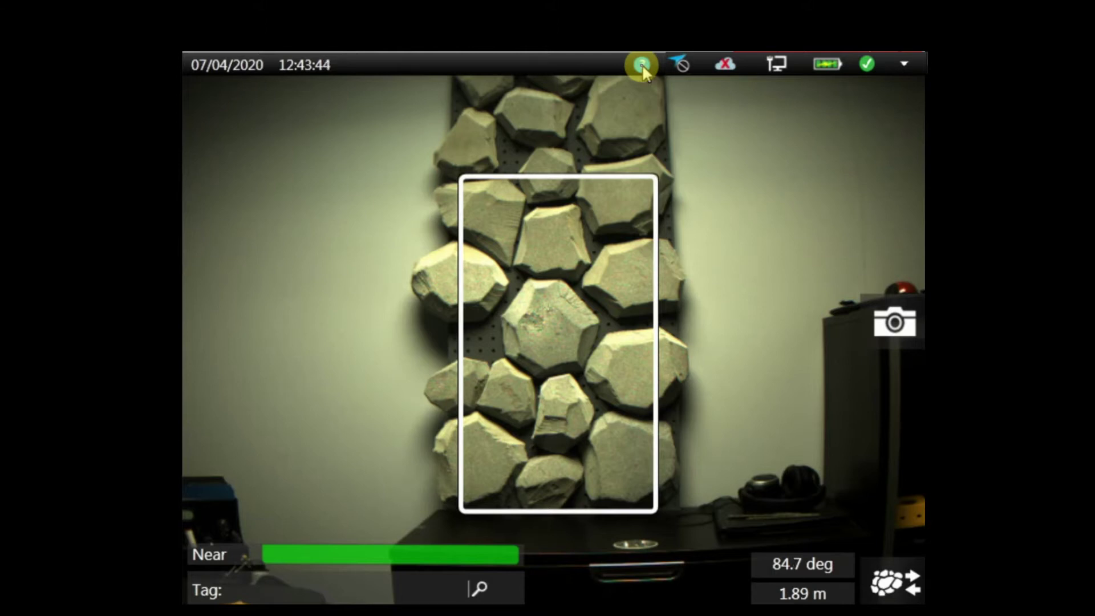
Read through all three help pages on capture, camera mode, disparity and tags, and return to the live view
{"action": "left_click", "coordinate": [643, 64]}
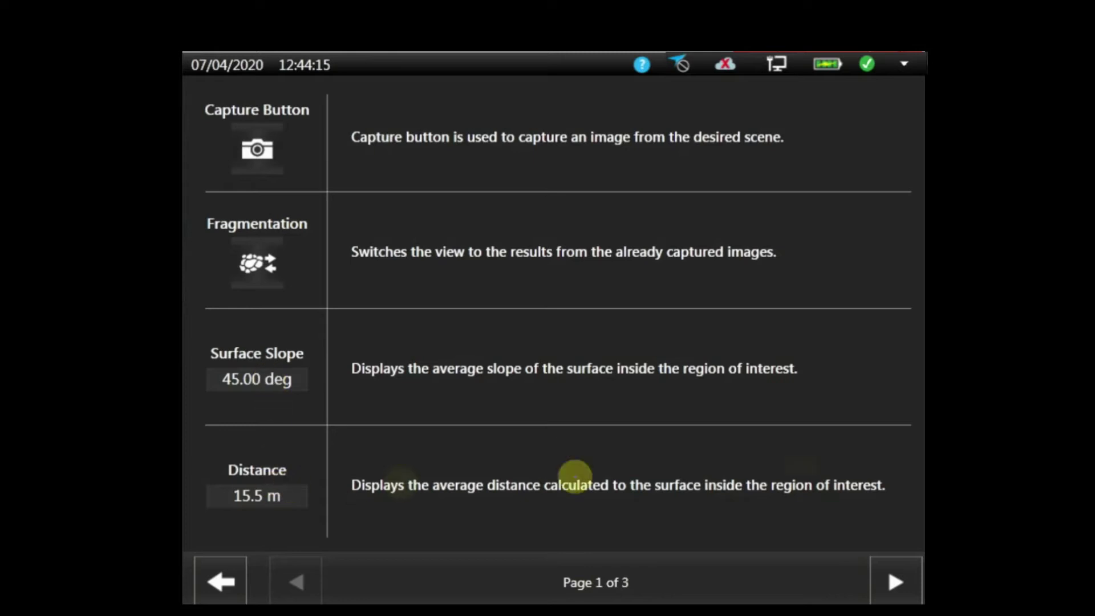
{"action": "left_click", "coordinate": [897, 582]}
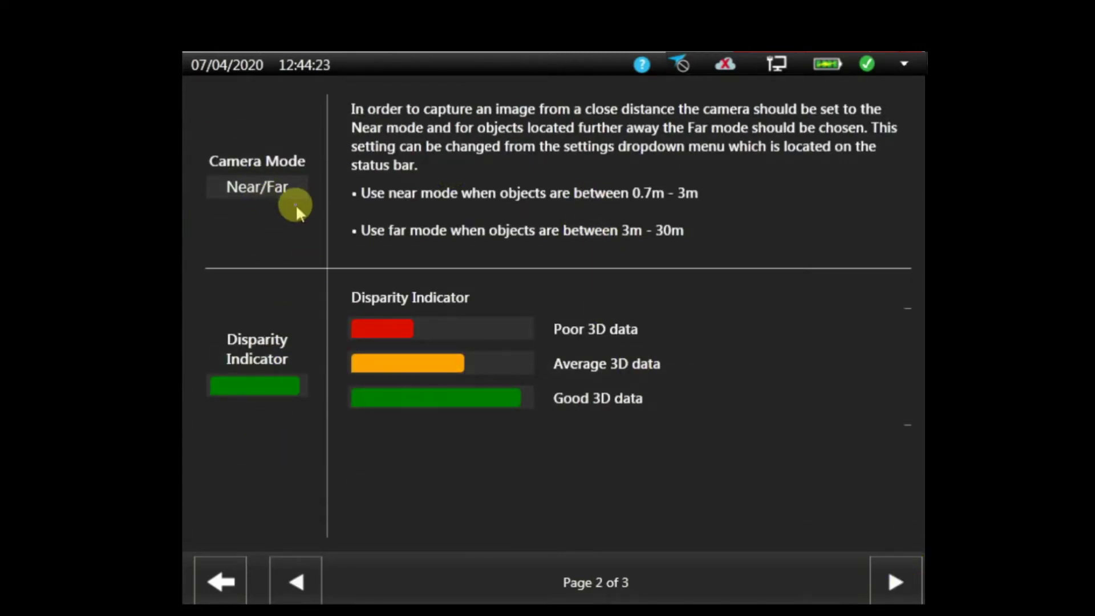
{"action": "left_click", "coordinate": [896, 581]}
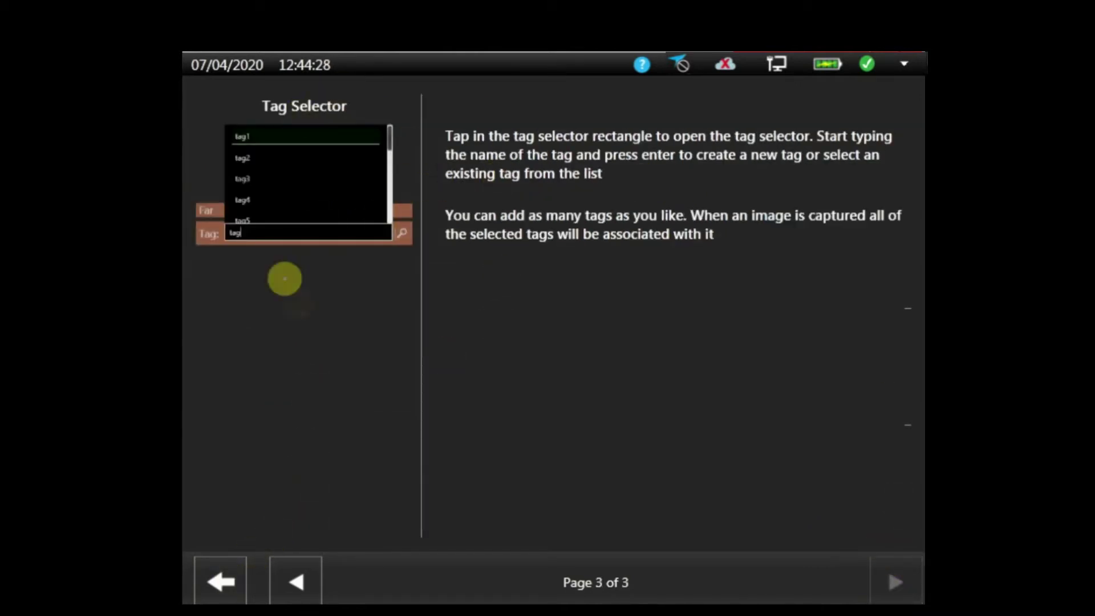
{"action": "left_click", "coordinate": [219, 582]}
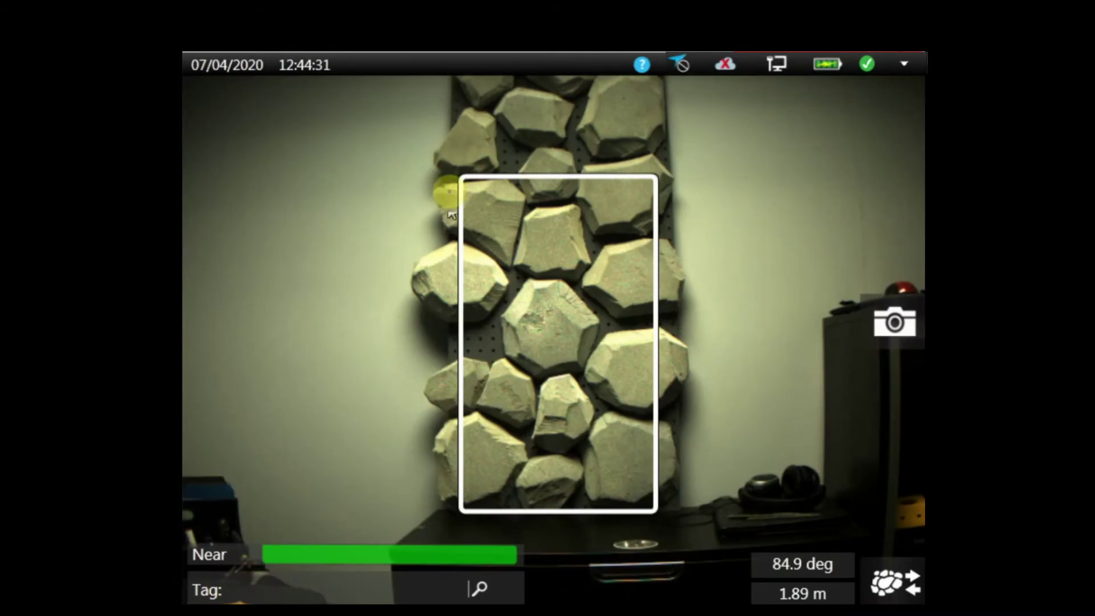
Try the Auto Upload switch in the cloud options, leave it off, and start syncing all logs
{"action": "left_click", "coordinate": [688, 65]}
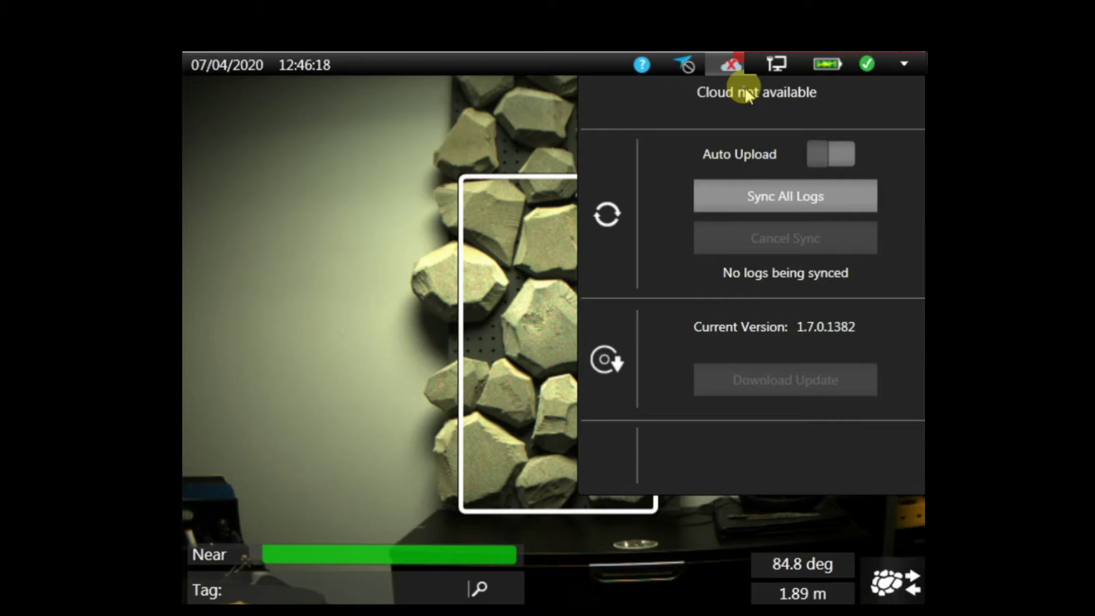
{"action": "left_click", "coordinate": [829, 160]}
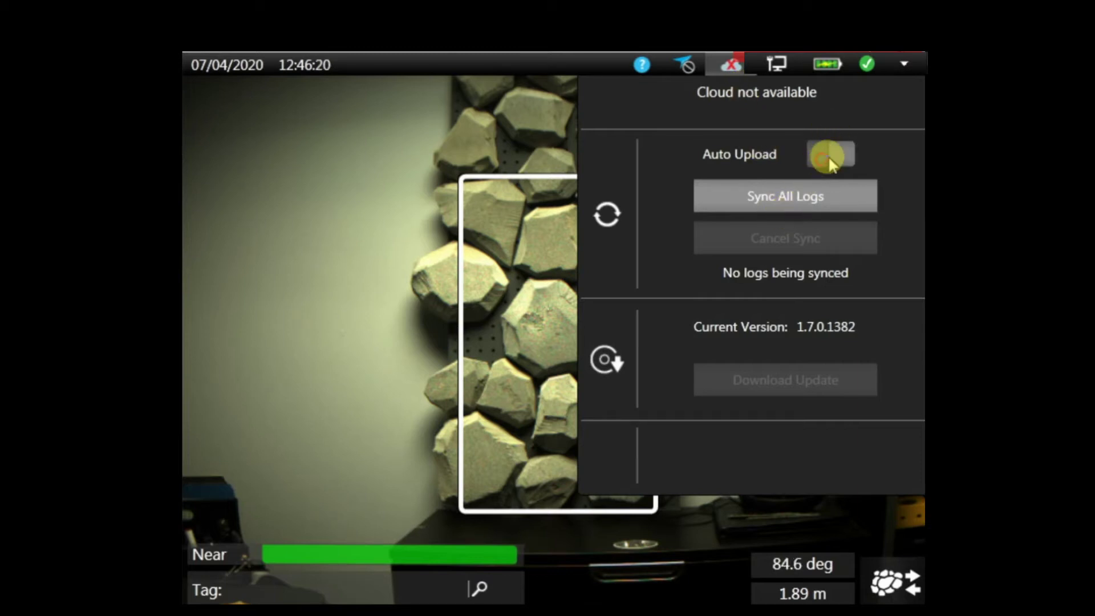
{"action": "left_click", "coordinate": [831, 163]}
{"action": "left_click", "coordinate": [824, 197]}
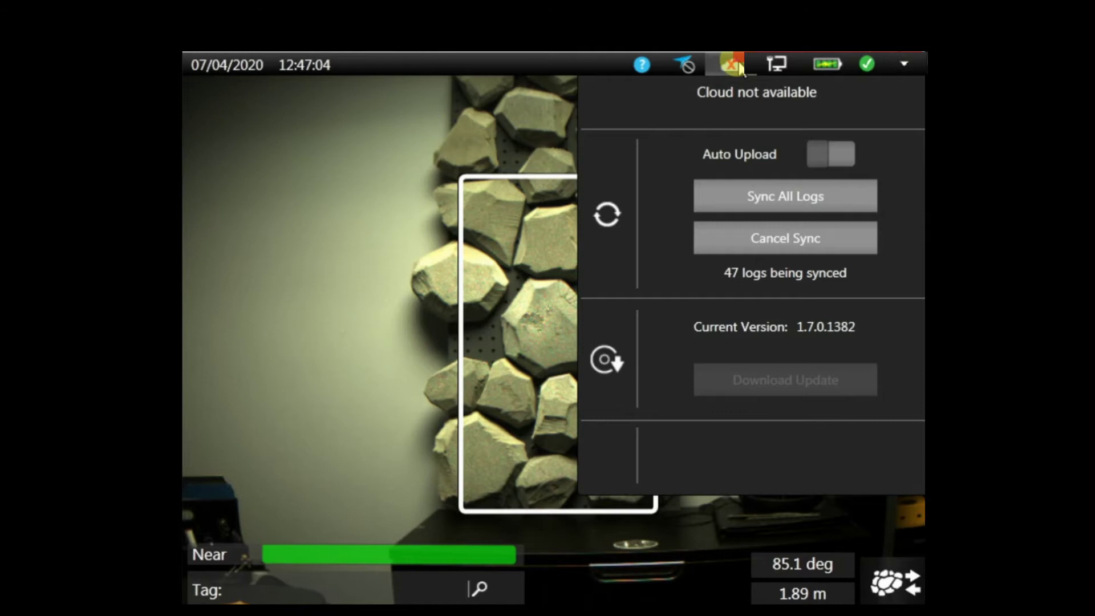
View the device's network connections and dismiss the on-screen keyboard covering them
{"action": "left_click", "coordinate": [786, 65]}
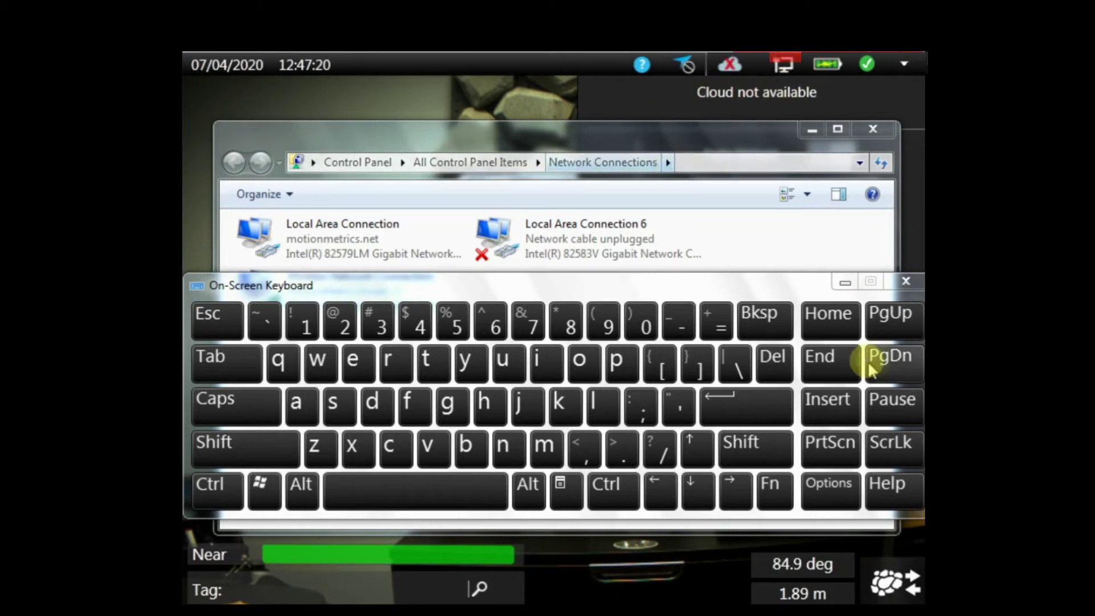
{"action": "left_click", "coordinate": [912, 285]}
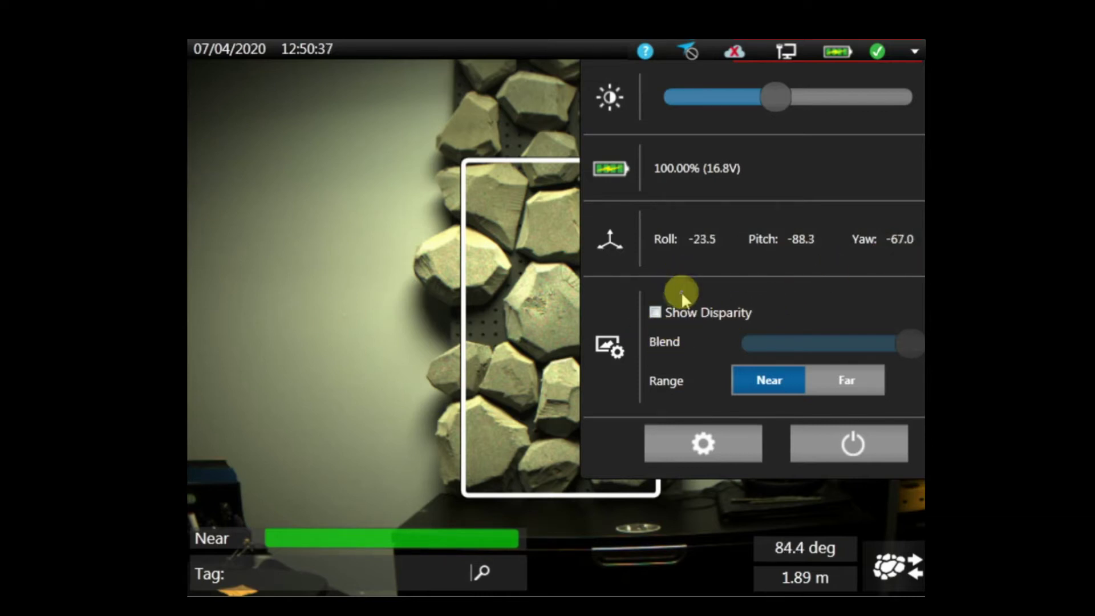
Set the screen brightness slightly below the middle and switch the camera range between Near and Far, ending on Far
{"action": "mouse_move", "coordinate": [764, 99]}
{"action": "left_mouse_down"}
{"action": "mouse_move", "coordinate": [637, 100]}
{"action": "mouse_move", "coordinate": [890, 91]}
{"action": "mouse_move", "coordinate": [785, 109]}
{"action": "mouse_move", "coordinate": [765, 101]}
{"action": "mouse_move", "coordinate": [778, 94]}
{"action": "mouse_move", "coordinate": [709, 91]}
{"action": "mouse_move", "coordinate": [774, 97]}
{"action": "left_mouse_up"}
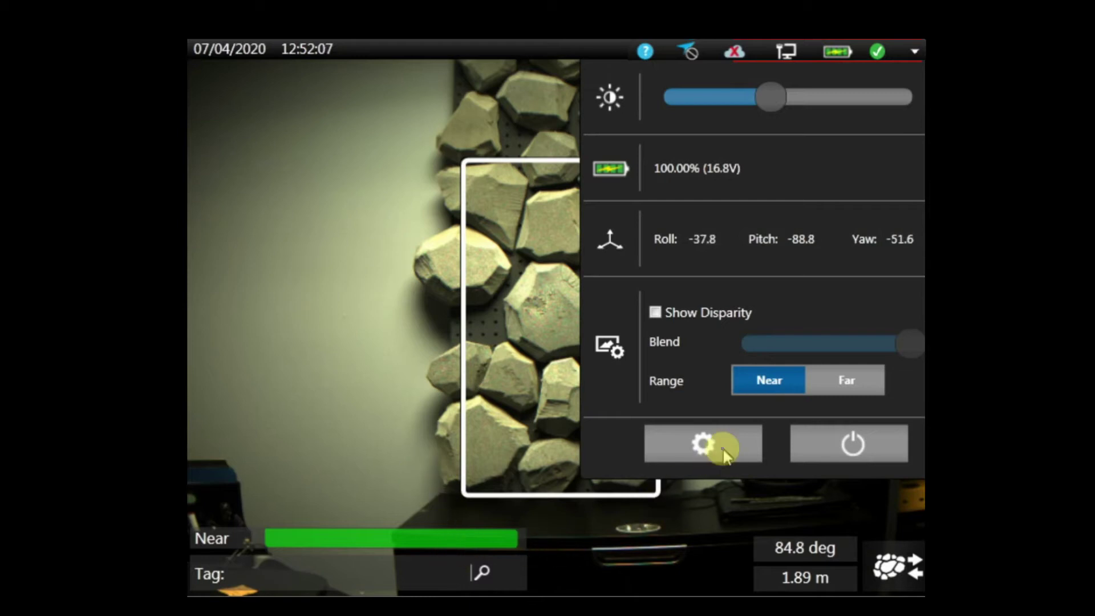
{"action": "left_click", "coordinate": [833, 382]}
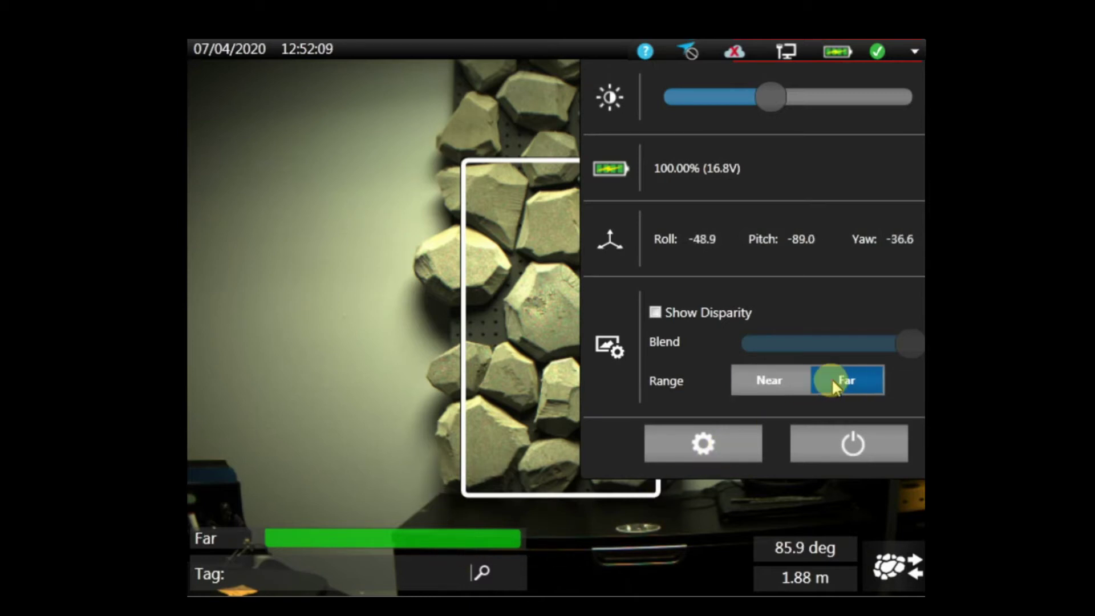
{"action": "left_click", "coordinate": [773, 380]}
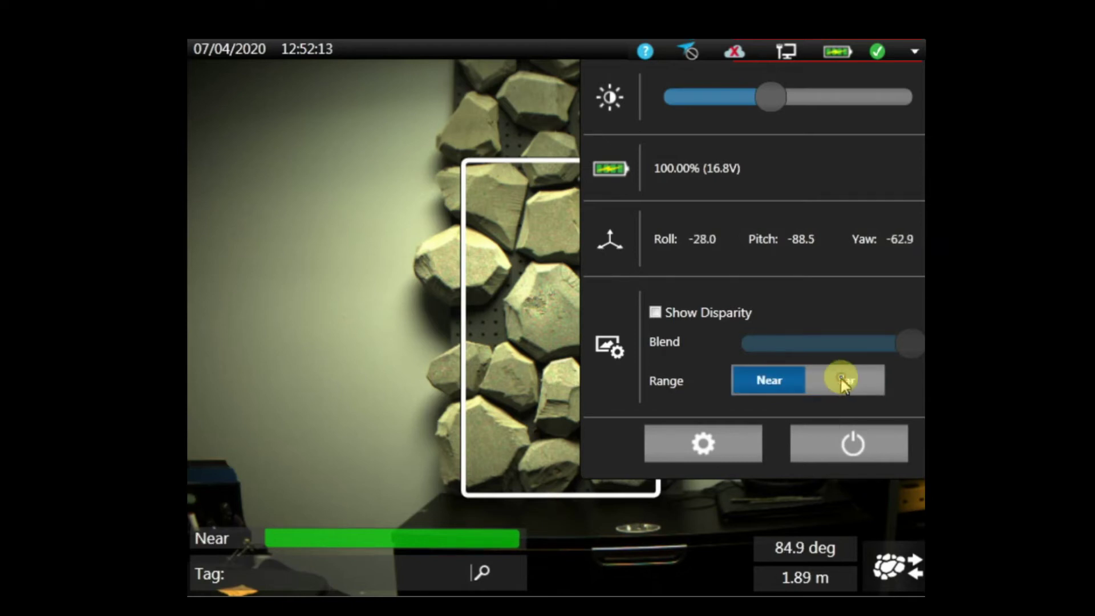
{"action": "left_click", "coordinate": [844, 381]}
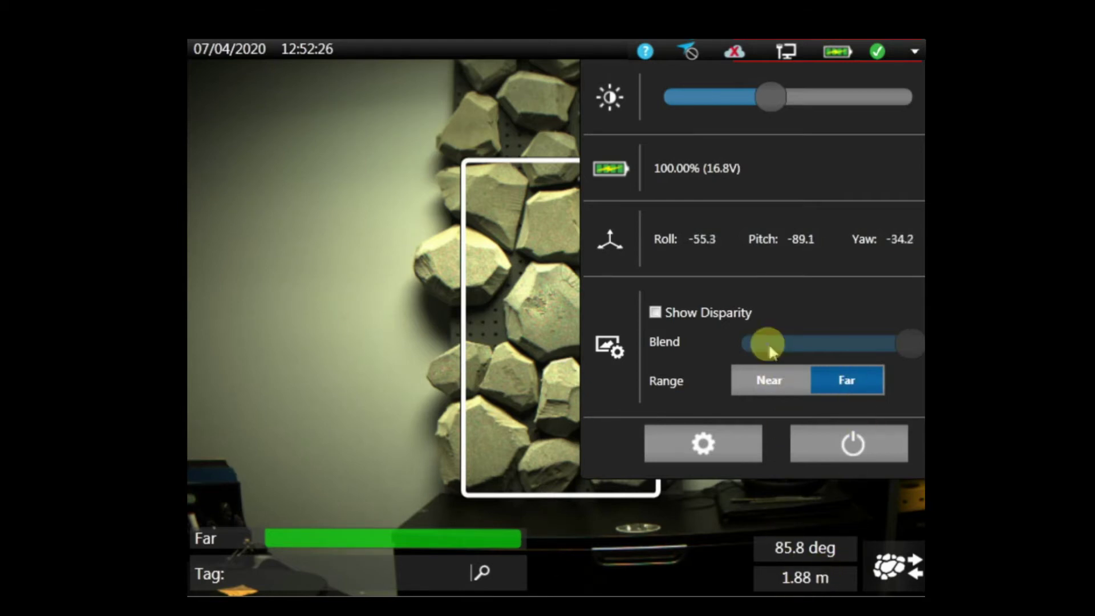
{"action": "left_click", "coordinate": [765, 380]}
{"action": "left_click", "coordinate": [854, 382]}
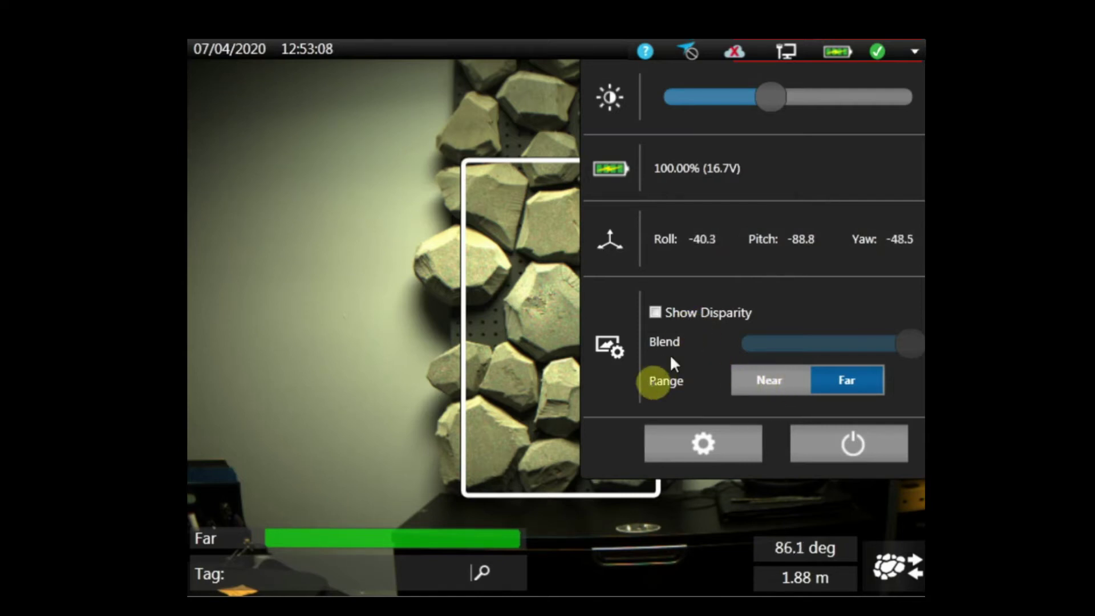
Show the disparity overlay on the live view to inspect the 3D data, and hide it again
{"action": "left_click", "coordinate": [656, 312]}
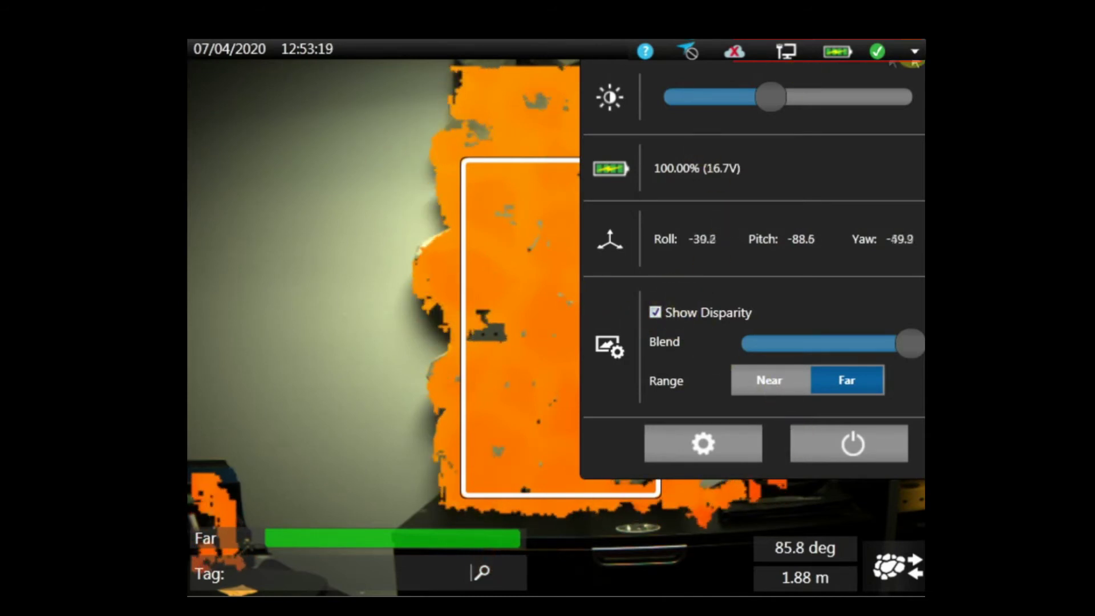
{"action": "left_click", "coordinate": [591, 241]}
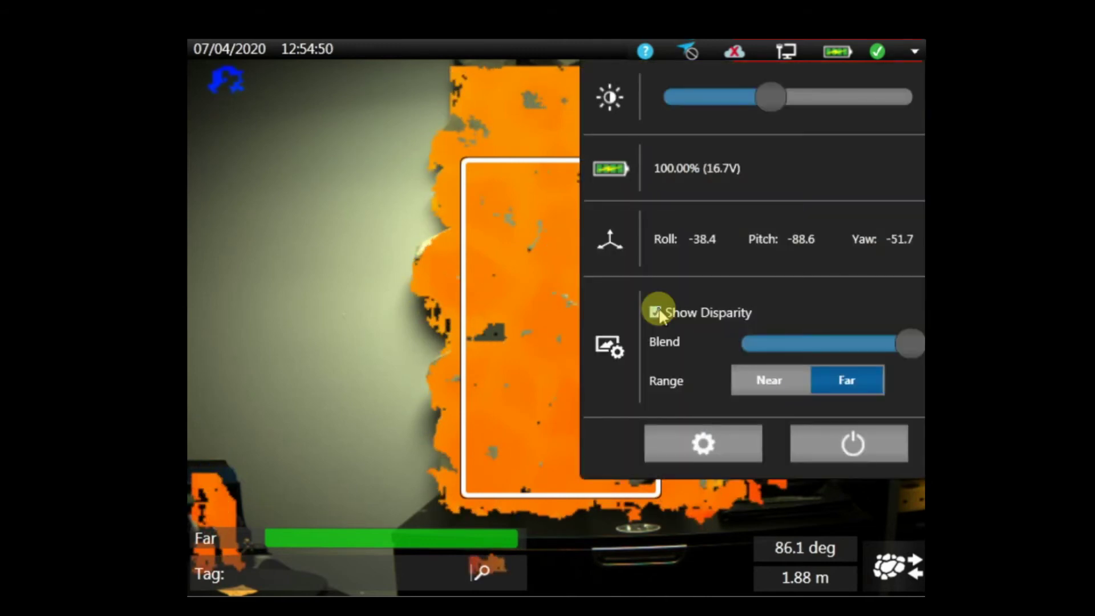
{"action": "left_click", "coordinate": [667, 313]}
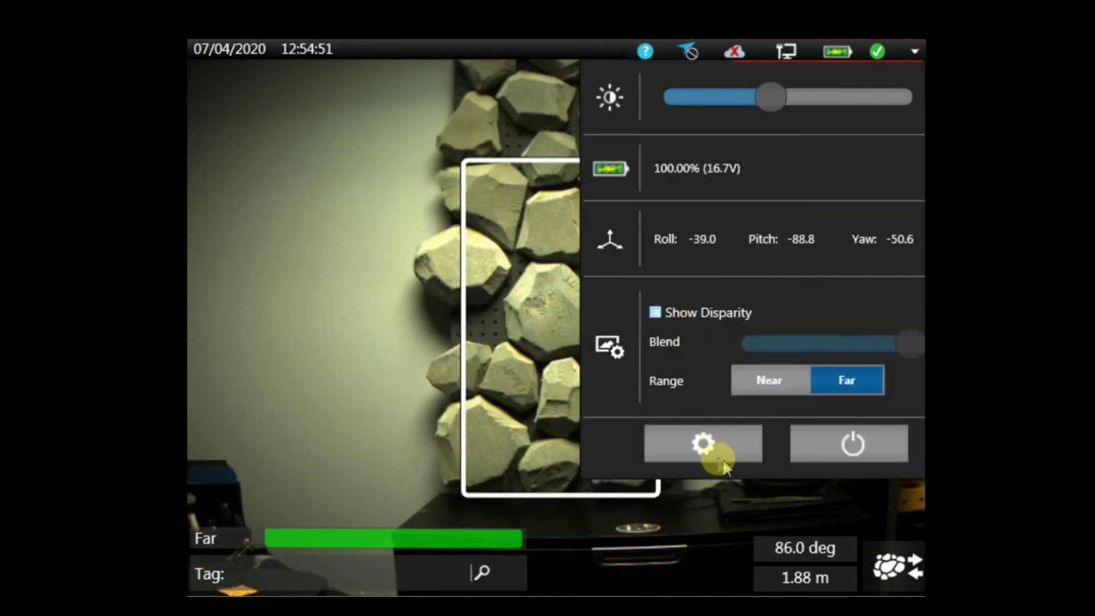
Review the general settings and toggle the Region Editor Zoom Bubble Location in the system settings
{"action": "left_click", "coordinate": [713, 440]}
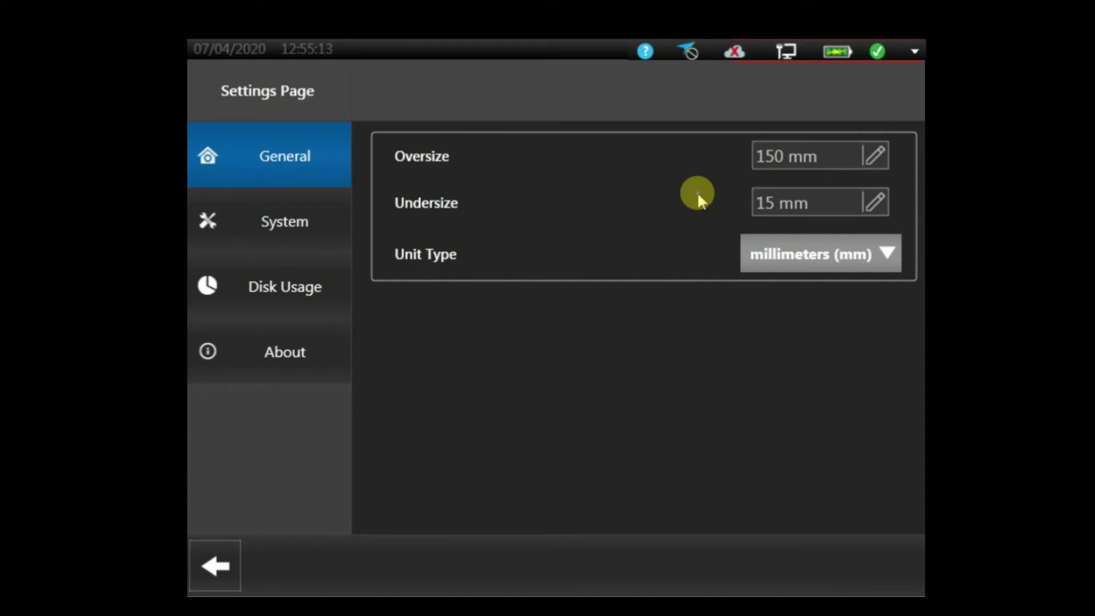
{"action": "left_click", "coordinate": [247, 217]}
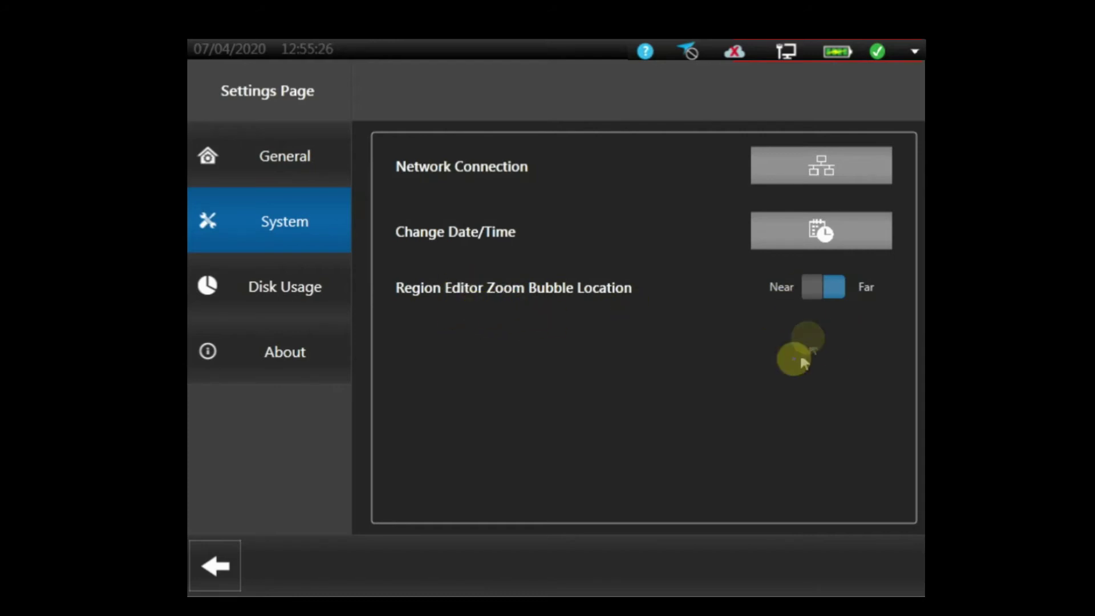
{"action": "left_click", "coordinate": [815, 288]}
Review the disk usage, clean-up options and software version information, and leave the settings page
{"action": "left_click", "coordinate": [277, 280]}
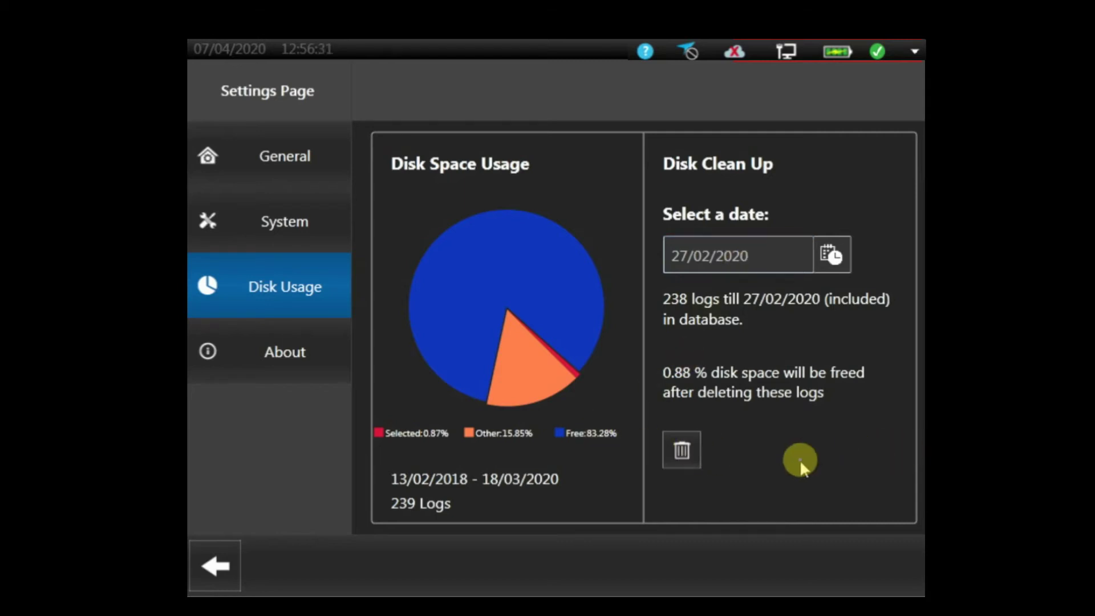
{"action": "left_click", "coordinate": [255, 350]}
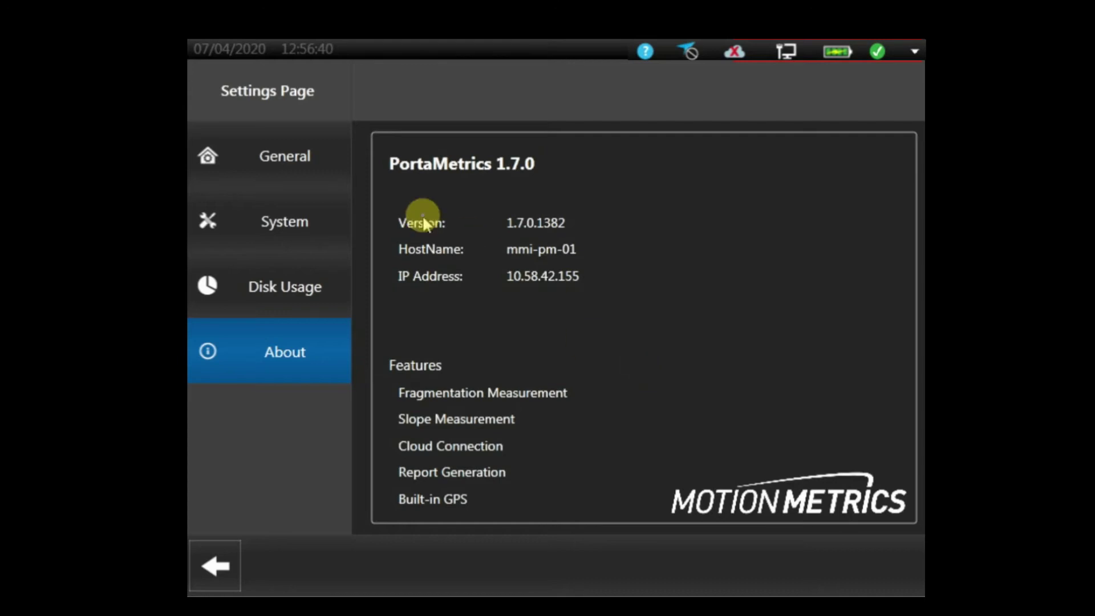
{"action": "left_click", "coordinate": [221, 568]}
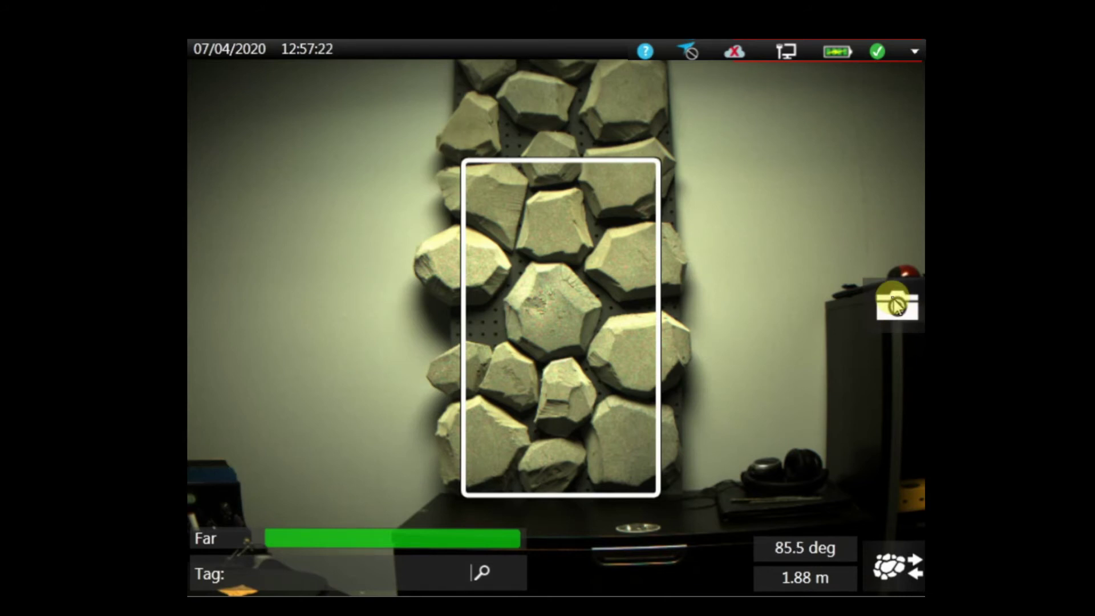
Capture an image of the rock wall and reduce the height of the region of interest around the central rocks
{"action": "left_click", "coordinate": [898, 305]}
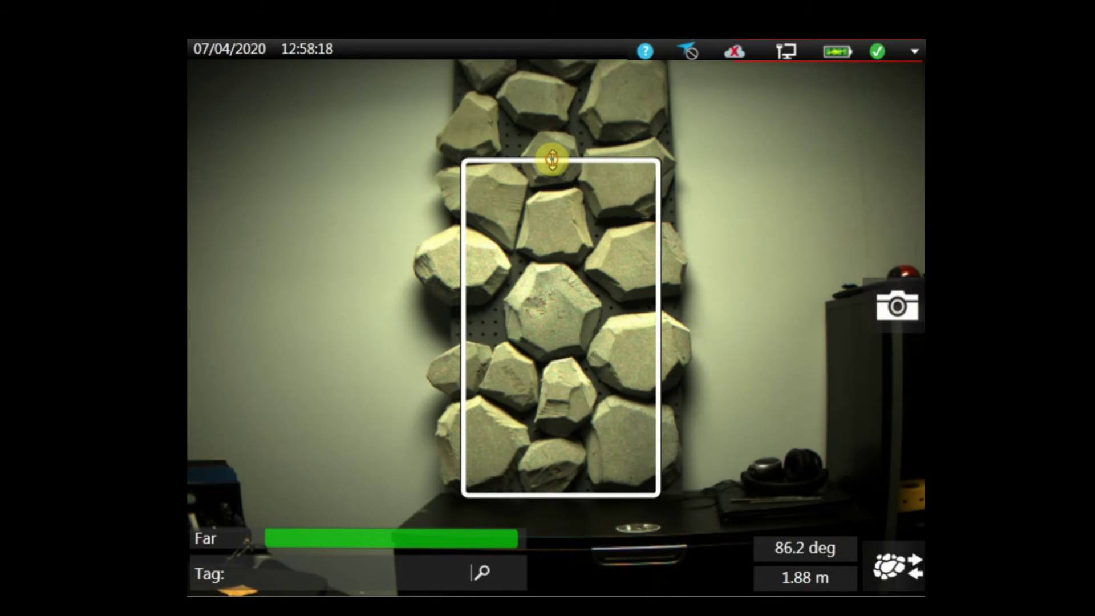
{"action": "left_click_drag", "start_coordinate": [552, 161], "coordinate": [552, 203]}
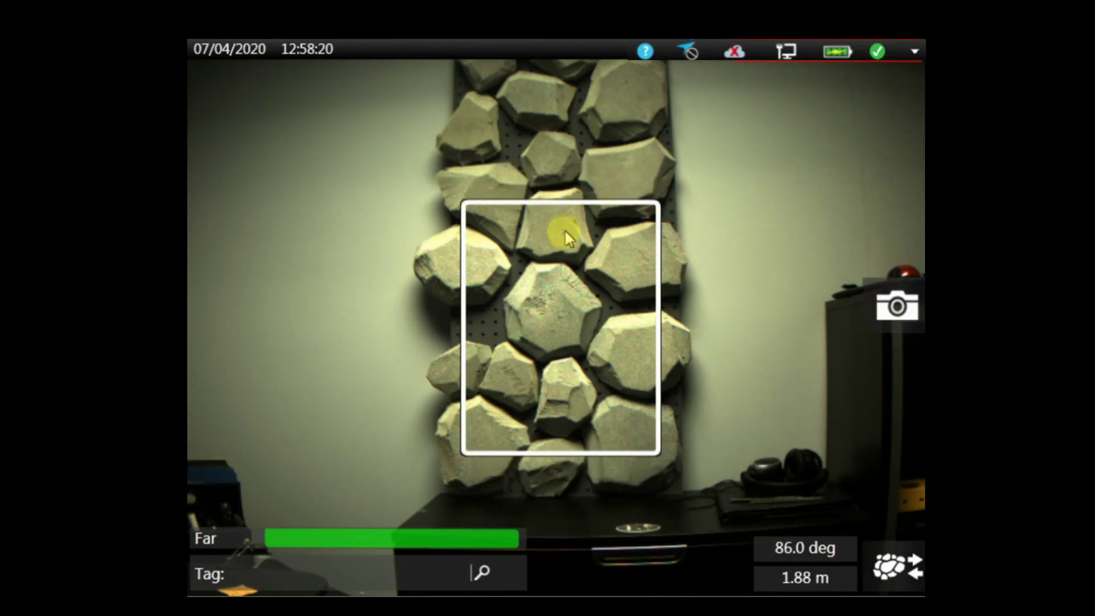